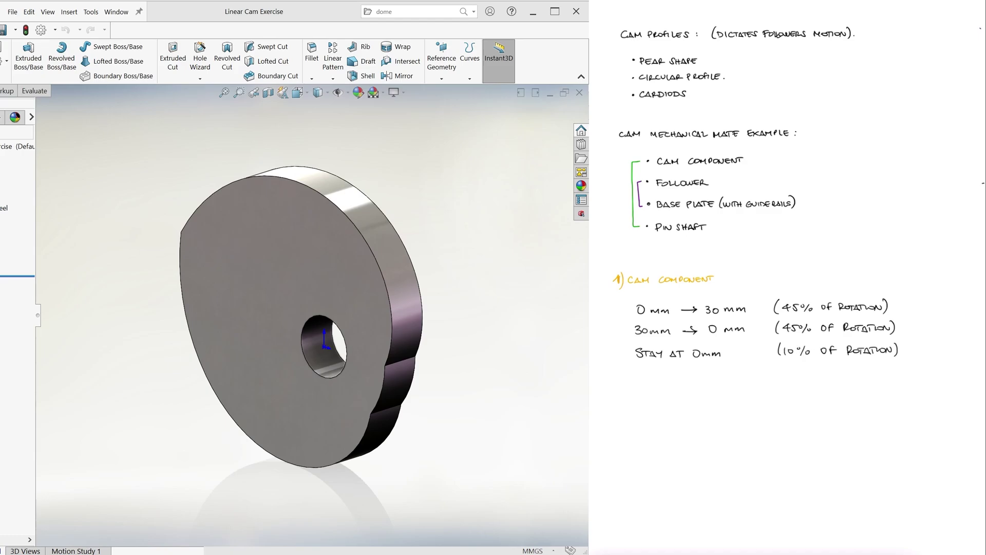
Step: Measure the two construction lines from the cam's centre to its profile in the cam sketch
{"action": "left_click", "coordinate": [34, 91]}
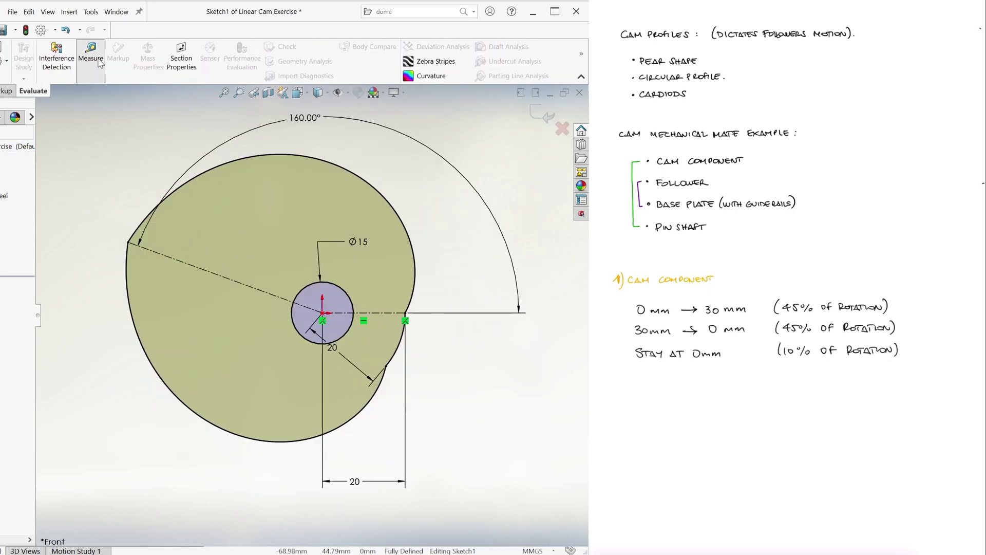
{"action": "left_click", "coordinate": [97, 62]}
{"action": "left_click", "coordinate": [382, 313]}
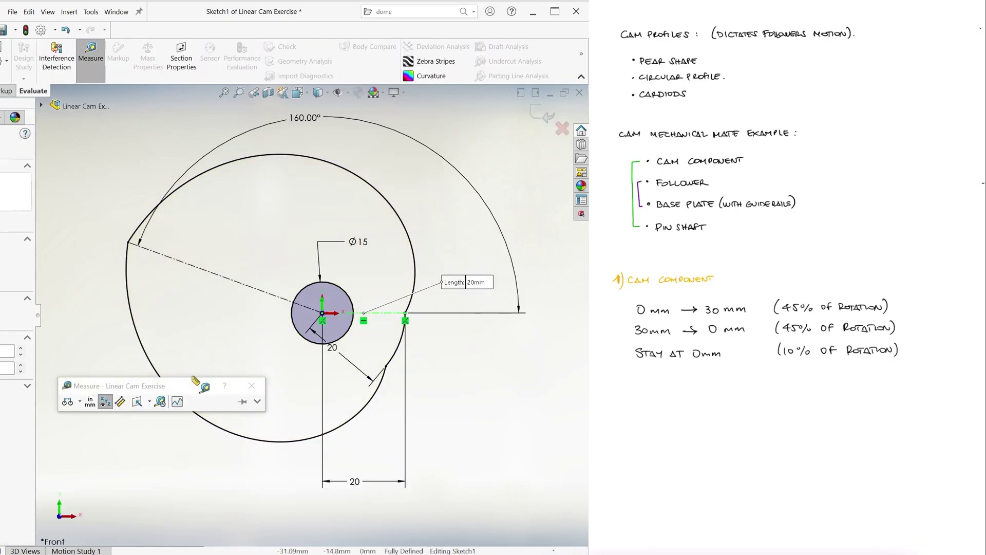
{"action": "left_click_drag", "start_coordinate": [191, 385], "coordinate": [230, 498]}
{"action": "left_click", "coordinate": [225, 277]}
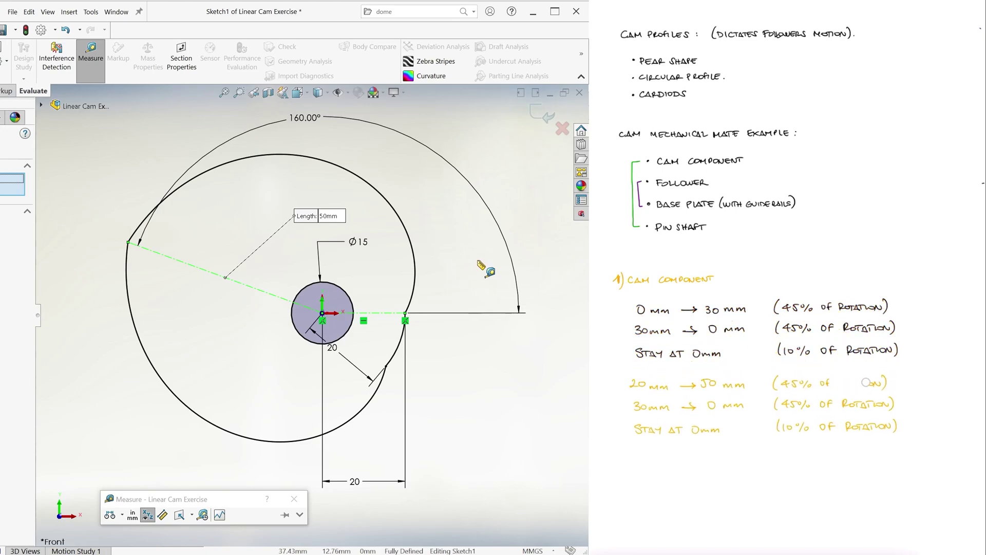
{"action": "left_click", "coordinate": [294, 498]}
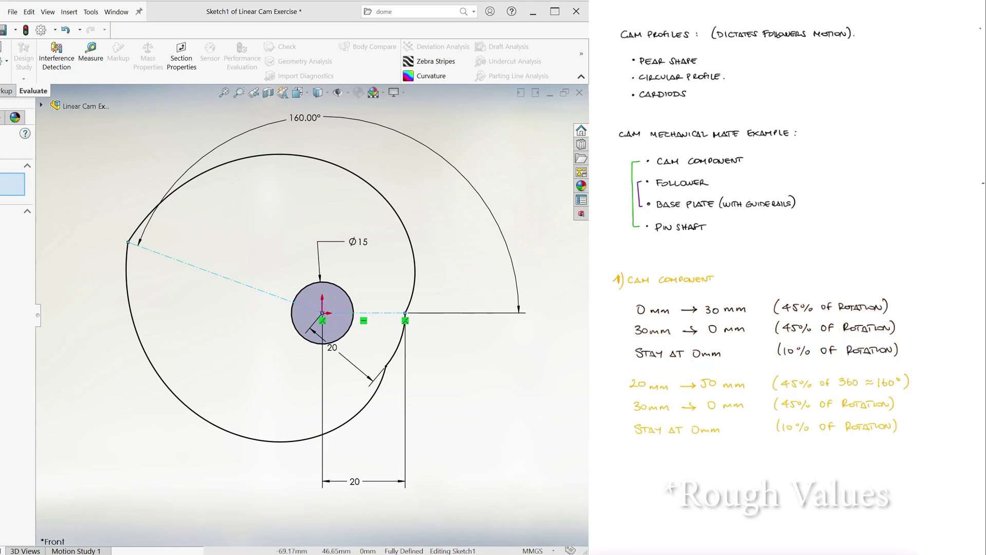
Step: Reposition the horizontal and angled 20 mm dimensions near the cam's centre hole in the sketch
{"action": "left_click_drag", "start_coordinate": [355, 481], "coordinate": [365, 293]}
{"action": "left_click_drag", "start_coordinate": [331, 347], "coordinate": [339, 356]}
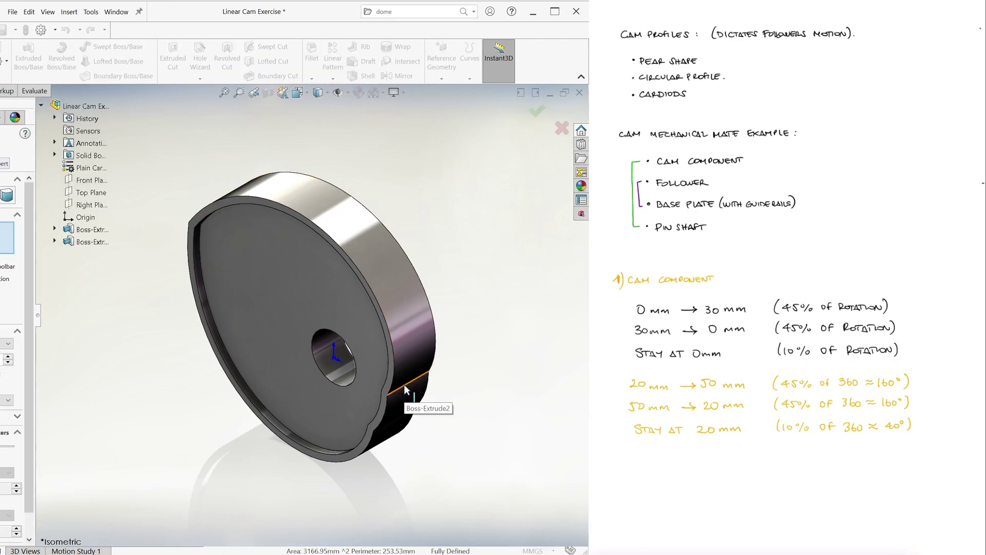
Step: Fillet the three sharp transition edges across the cam's outer rim
{"action": "scroll", "coordinate": [398, 378], "scroll_direction": "up", "scroll_amount": 5}
{"action": "left_click", "coordinate": [388, 363]}
{"action": "left_click", "coordinate": [347, 455]}
{"action": "scroll", "coordinate": [339, 294], "scroll_direction": "up", "scroll_amount": 6}
{"action": "middle_click_drag", "start_coordinate": [232, 303], "coordinate": [345, 308]}
{"action": "scroll", "coordinate": [153, 288], "scroll_direction": "down", "scroll_amount": 7}
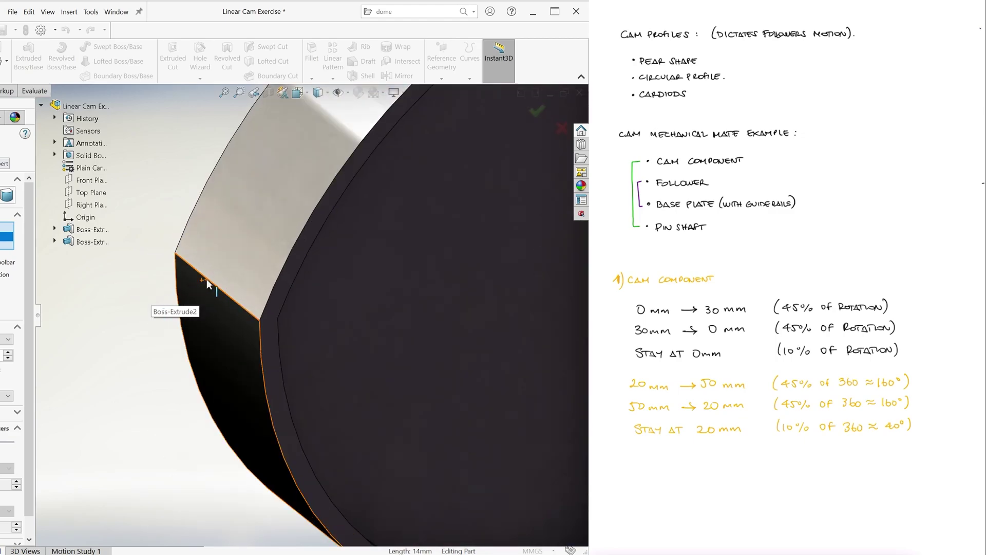
{"action": "left_click", "coordinate": [206, 279]}
{"action": "right_click", "coordinate": [206, 279]}
{"action": "scroll", "coordinate": [206, 279], "scroll_direction": "down", "scroll_amount": 4}
{"action": "key", "text": "ctrl+7"}
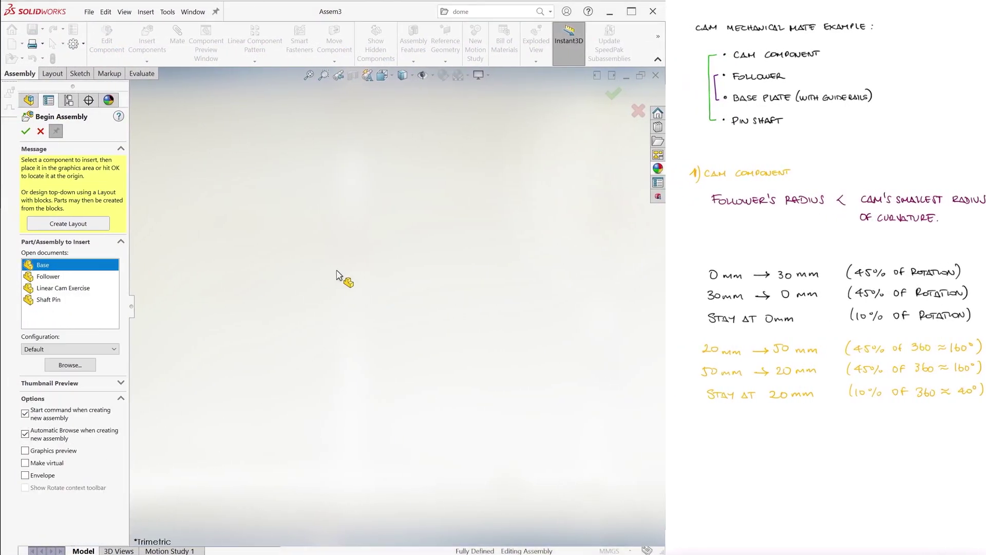
Step: Insert the Base, Shaft Pin, Linear Cam Exercise and Follower parts into the new assembly
{"action": "left_click", "coordinate": [375, 302]}
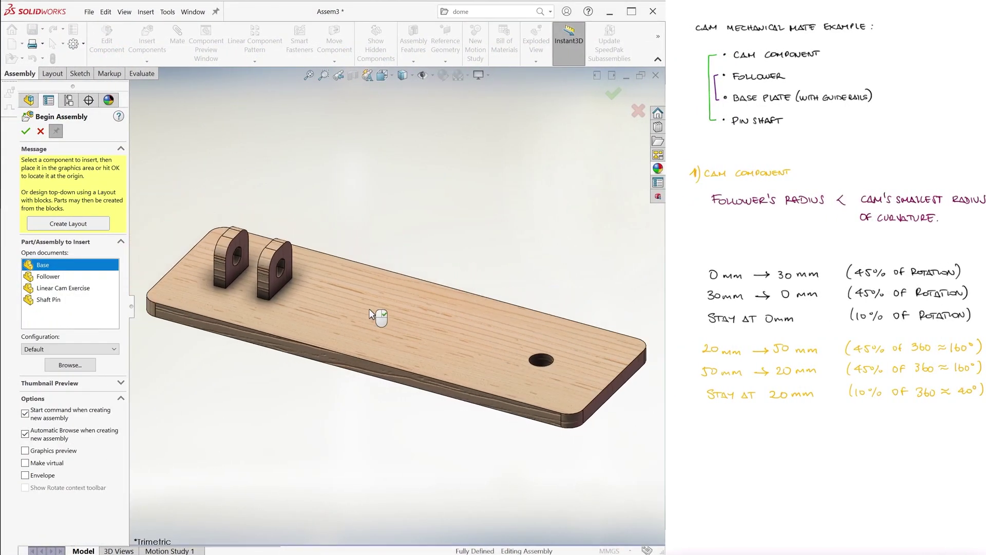
{"action": "left_click", "coordinate": [48, 300]}
{"action": "left_click", "coordinate": [62, 287]}
{"action": "left_click", "coordinate": [314, 200]}
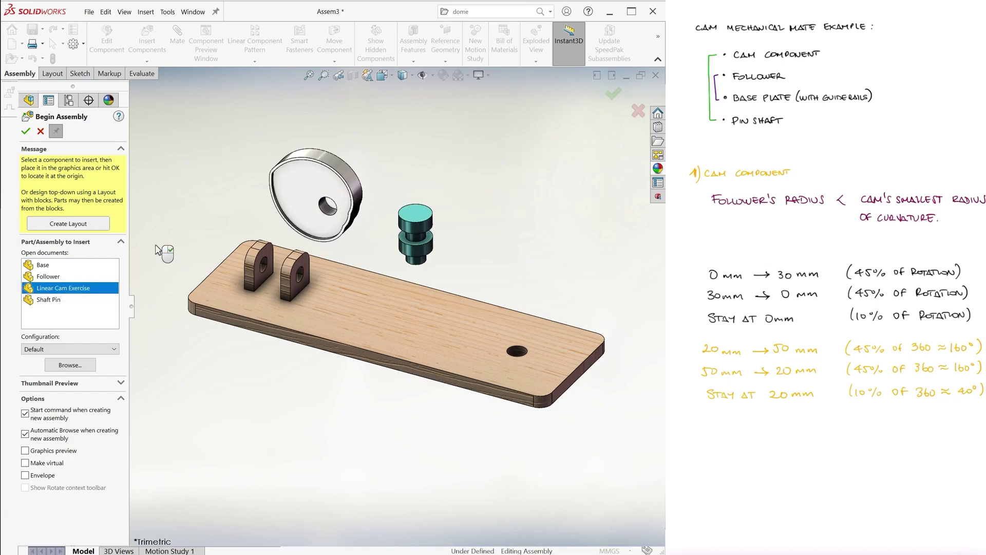
{"action": "left_click", "coordinate": [324, 405]}
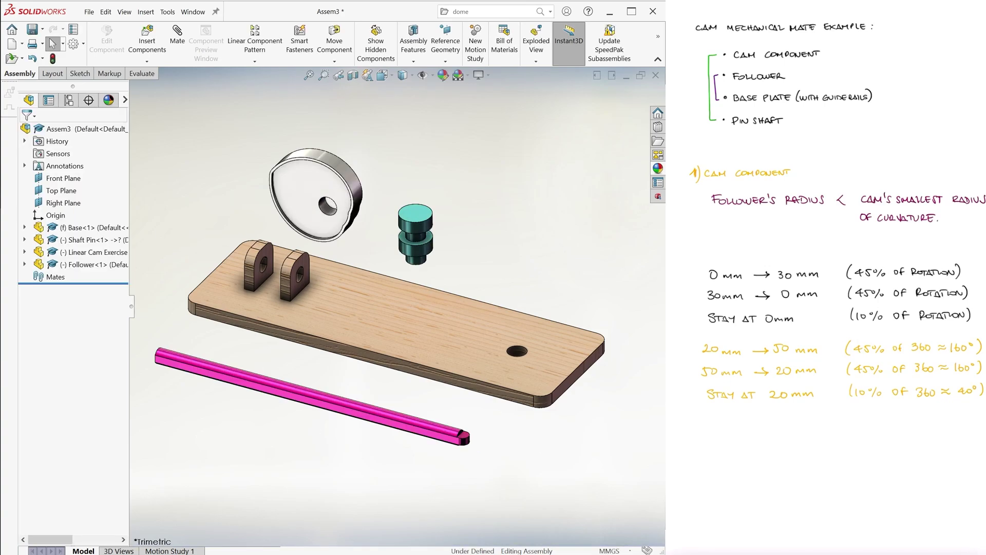
Step: Mate the shaft pin concentric with the base plate's hole and coincident with the base
{"action": "left_click", "coordinate": [177, 35]}
{"action": "left_click", "coordinate": [416, 257]}
{"action": "left_click", "coordinate": [520, 351]}
{"action": "right_click", "coordinate": [525, 352]}
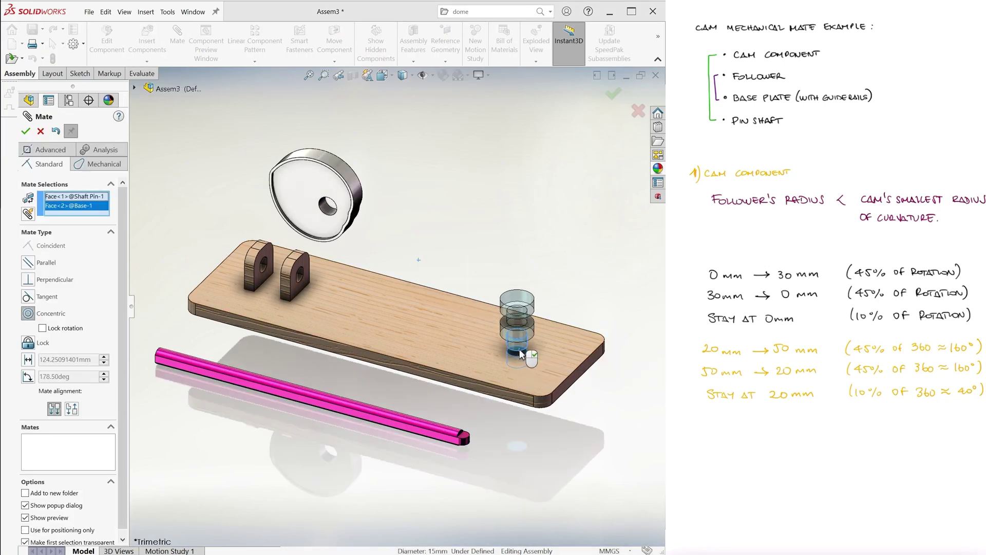
{"action": "middle_click_drag", "start_coordinate": [533, 356], "coordinate": [567, 354]}
{"action": "left_click", "coordinate": [516, 263]}
{"action": "left_click", "coordinate": [556, 254]}
{"action": "right_click", "coordinate": [556, 253]}
Step: Mate the cam's hole concentric with the shaft pin and seat the cam coincident on the pin's flange
{"action": "left_click", "coordinate": [340, 223]}
{"action": "left_click", "coordinate": [505, 338]}
{"action": "right_click", "coordinate": [505, 338]}
{"action": "middle_click_drag", "start_coordinate": [506, 338], "coordinate": [473, 375]}
{"action": "left_click", "coordinate": [479, 264]}
{"action": "scroll", "coordinate": [473, 374], "scroll_direction": "down", "scroll_amount": 5}
{"action": "left_click", "coordinate": [411, 328]}
{"action": "right_click", "coordinate": [411, 328]}
Step: Mate the follower rod's faces coincident with the guide openings on the base plate
{"action": "left_click_drag", "start_coordinate": [475, 205], "coordinate": [358, 128]}
{"action": "scroll", "coordinate": [383, 303], "scroll_direction": "up", "scroll_amount": 4}
{"action": "left_click", "coordinate": [238, 344]}
{"action": "middle_click_drag", "start_coordinate": [238, 344], "coordinate": [287, 198]}
{"action": "scroll", "coordinate": [300, 208], "scroll_direction": "down", "scroll_amount": 5}
{"action": "left_click", "coordinate": [368, 257]}
{"action": "right_click", "coordinate": [368, 258]}
{"action": "middle_click_drag", "start_coordinate": [368, 258], "coordinate": [447, 354]}
{"action": "left_click", "coordinate": [447, 354]}
{"action": "middle_click_drag", "start_coordinate": [448, 310], "coordinate": [560, 217]}
{"action": "key", "text": "Escape"}
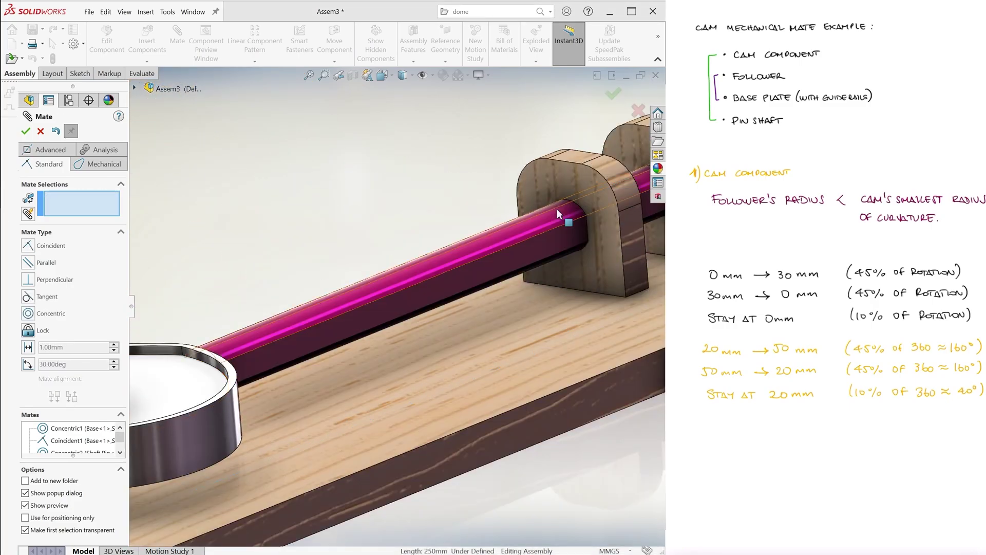
Step: Slide the follower back along its guides, clear of the cam, and finish the standard mates
{"action": "key", "text": "ctrl+7"}
{"action": "left_click_drag", "start_coordinate": [404, 307], "coordinate": [351, 251]}
{"action": "key", "text": "Return"}
{"action": "key", "text": "ctrl+7"}
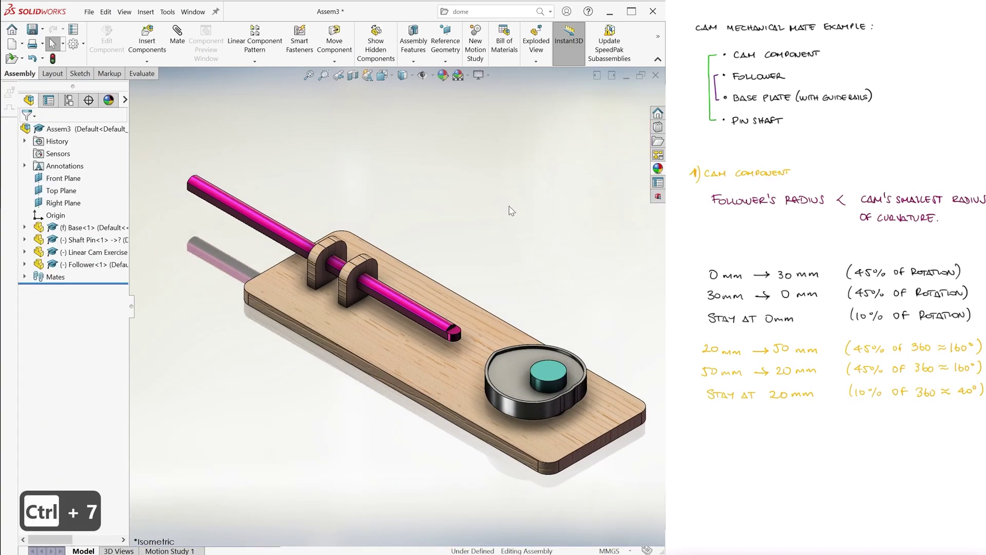
Step: Add a mechanical Cam mate with the cam's outer face as path and the follower's rounded tip as follower
{"action": "left_click", "coordinate": [179, 39]}
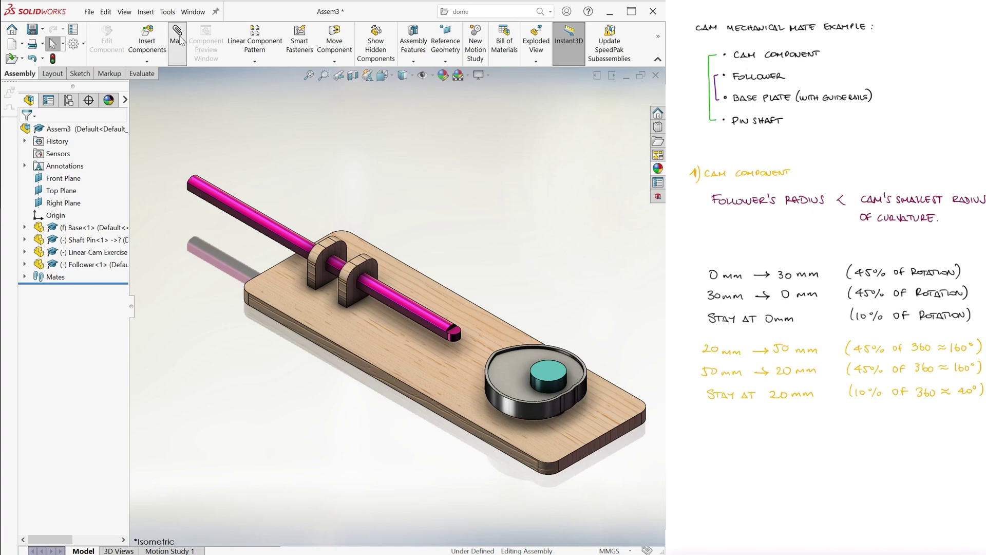
{"action": "left_click", "coordinate": [120, 165]}
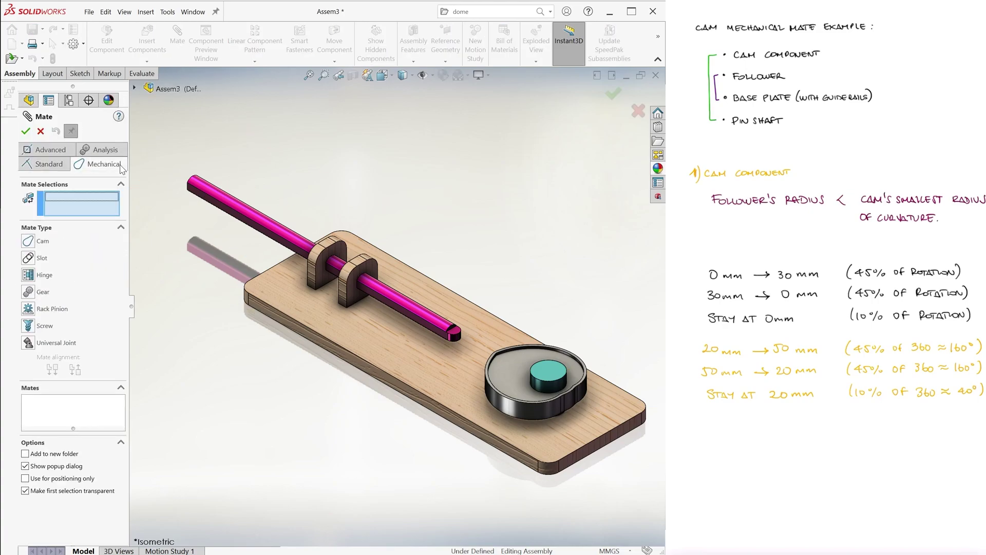
{"action": "left_click", "coordinate": [31, 242]}
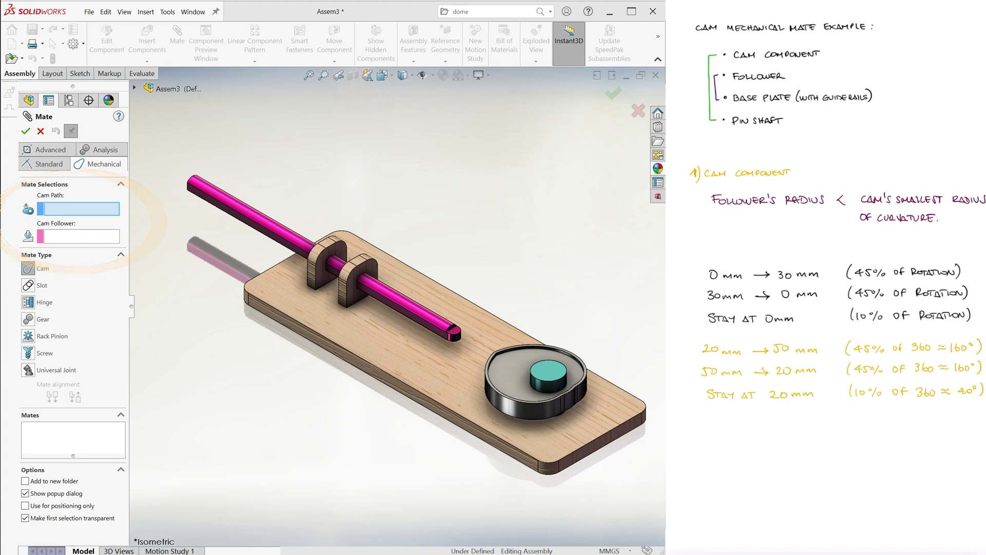
{"action": "left_click", "coordinate": [511, 408]}
{"action": "scroll", "coordinate": [535, 408], "scroll_direction": "down", "scroll_amount": 5}
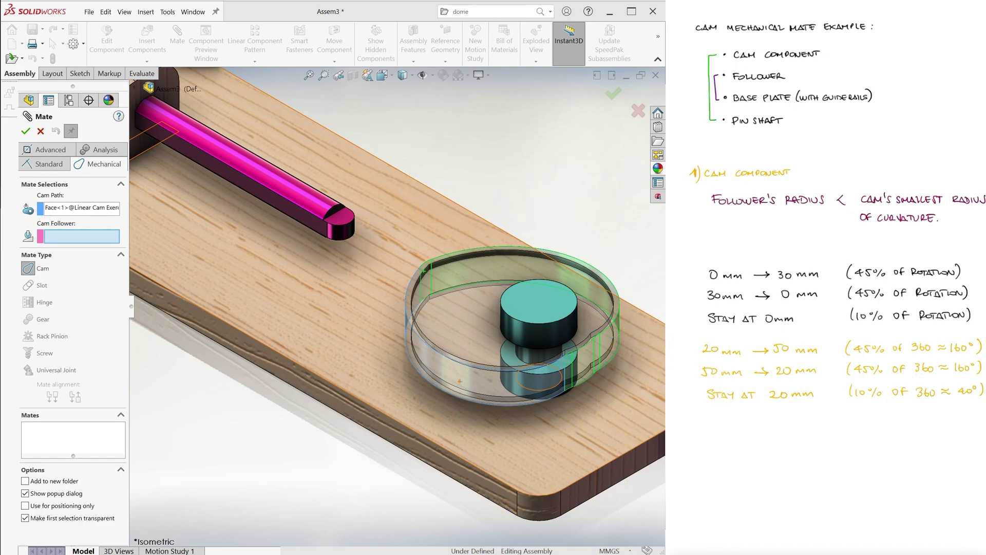
{"action": "left_click", "coordinate": [345, 234]}
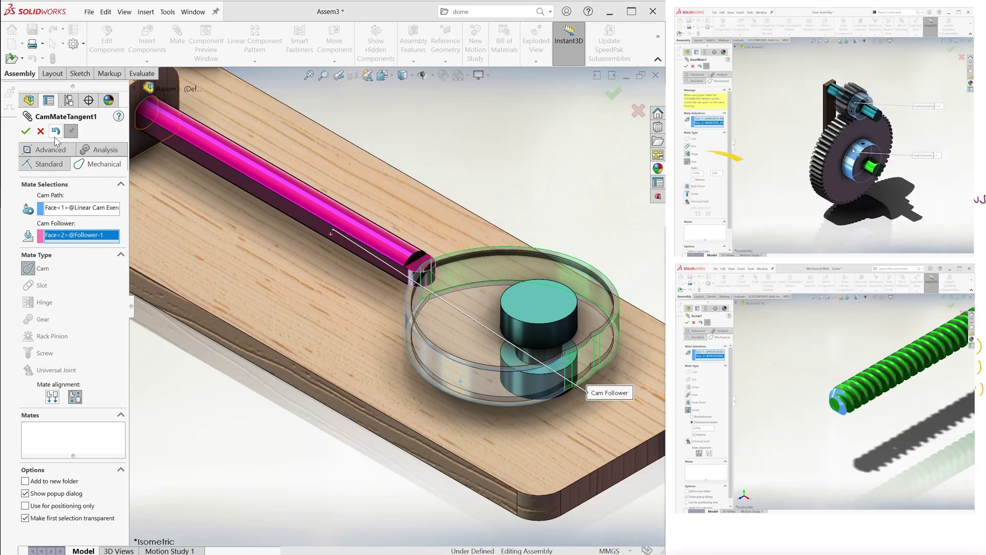
{"action": "left_click", "coordinate": [25, 131]}
{"action": "key", "text": "ctrl+7"}
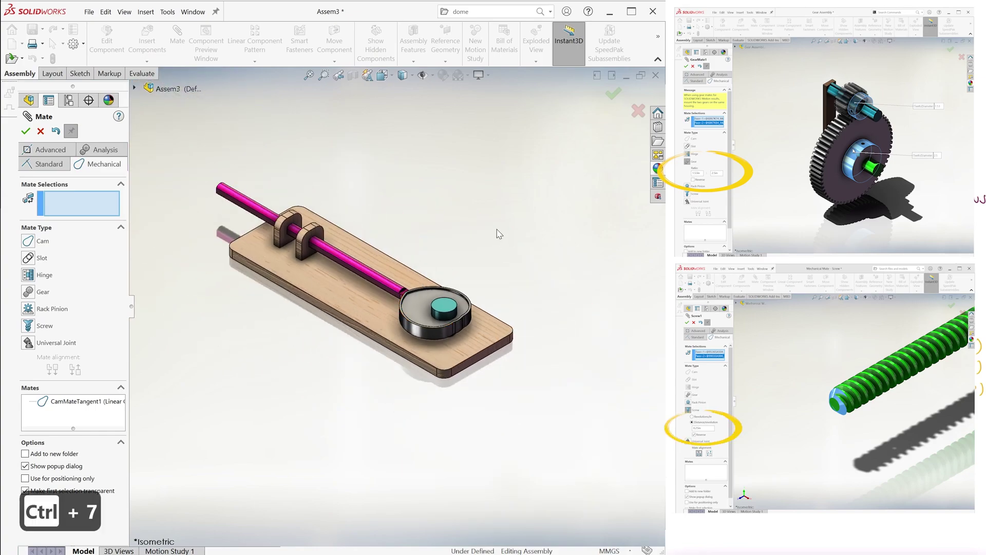
{"action": "left_click", "coordinate": [614, 96]}
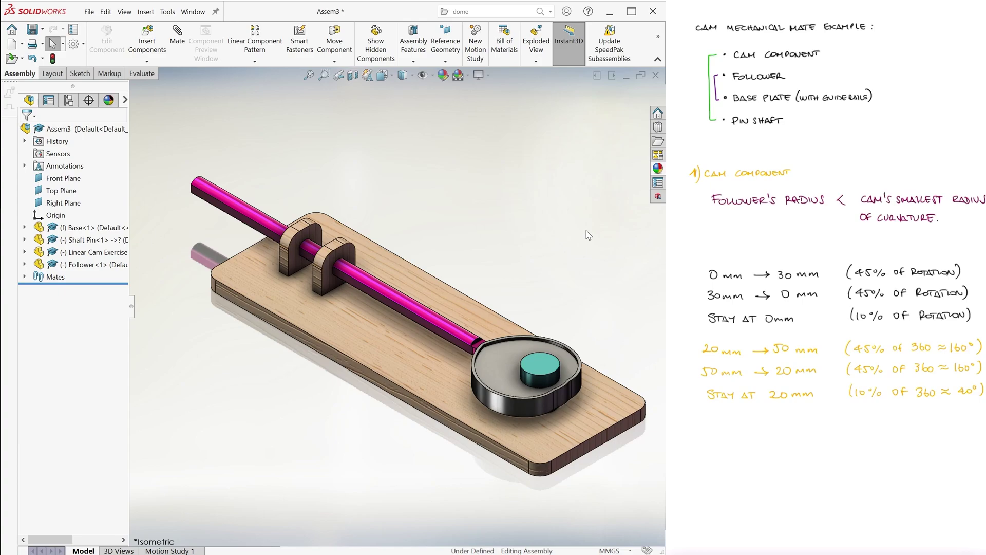
Step: Rotate the cam by hand to check how the follower moves along its profile
{"action": "left_click_drag", "start_coordinate": [508, 393], "coordinate": [492, 261]}
{"action": "middle_click_drag", "start_coordinate": [492, 260], "coordinate": [522, 409]}
{"action": "scroll", "coordinate": [534, 415], "scroll_direction": "down", "scroll_amount": 2}
{"action": "left_click_drag", "start_coordinate": [449, 325], "coordinate": [588, 431]}
{"action": "scroll", "coordinate": [302, 244], "scroll_direction": "up", "scroll_amount": 2}
{"action": "left_click", "coordinate": [316, 368]}
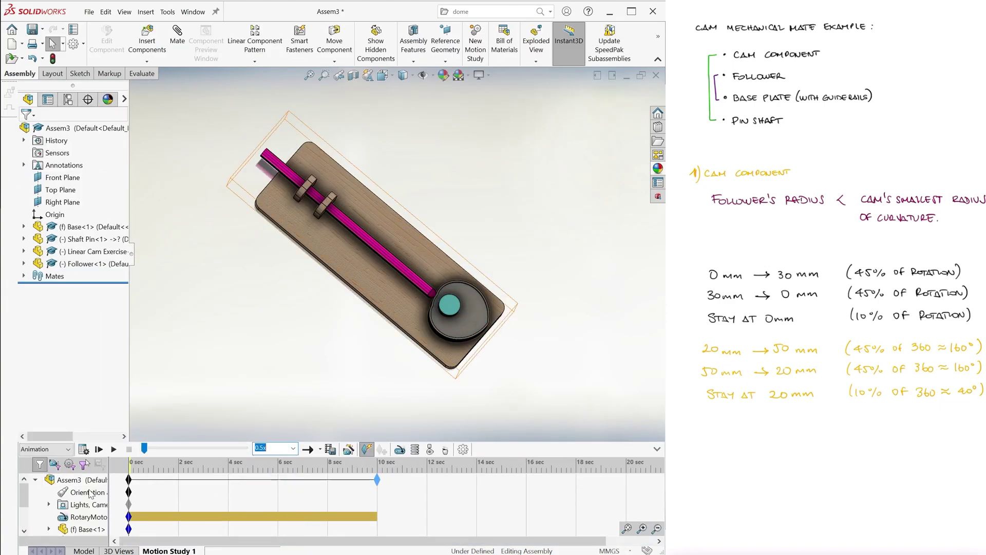
Step: Calculate the rotary motor motion study to animate the cam and follower
{"action": "left_click", "coordinate": [81, 449]}
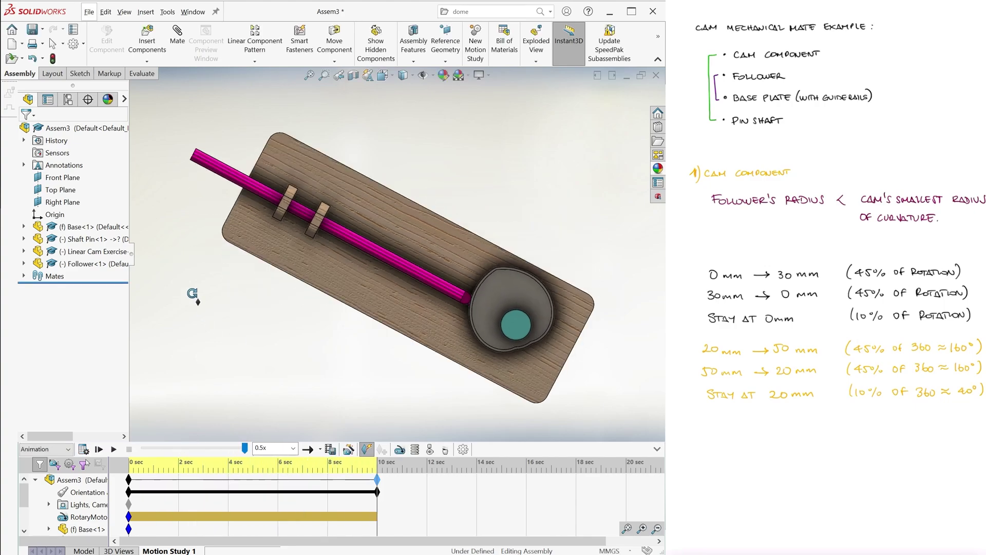
{"action": "middle_click_drag", "start_coordinate": [196, 293], "coordinate": [225, 279], "text": "alt"}
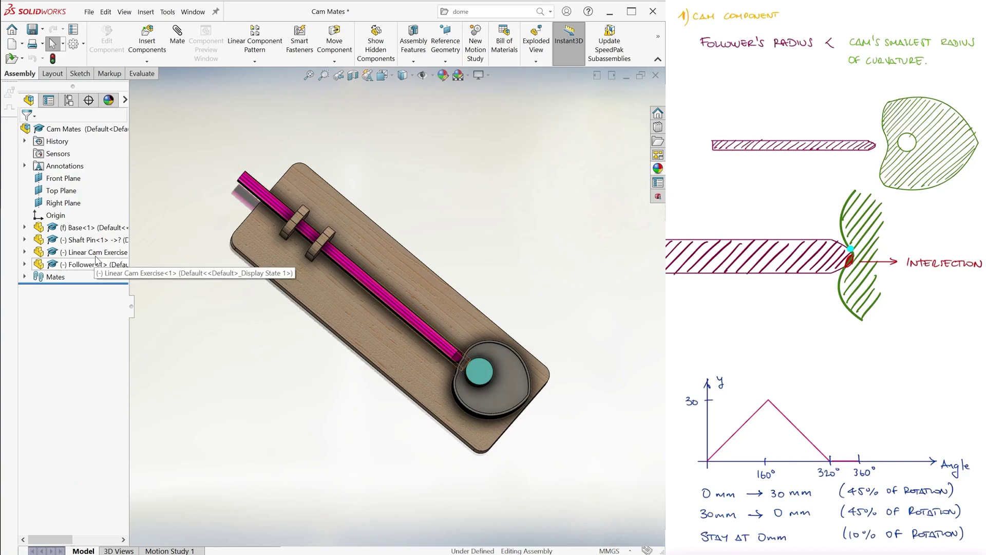
Step: Delete the Linear Cam Exercise component from the assembly
{"action": "right_click", "coordinate": [95, 252]}
{"action": "left_click", "coordinate": [215, 377]}
{"action": "left_click", "coordinate": [574, 160]}
{"action": "middle_click_drag", "start_coordinate": [484, 262], "coordinate": [478, 210]}
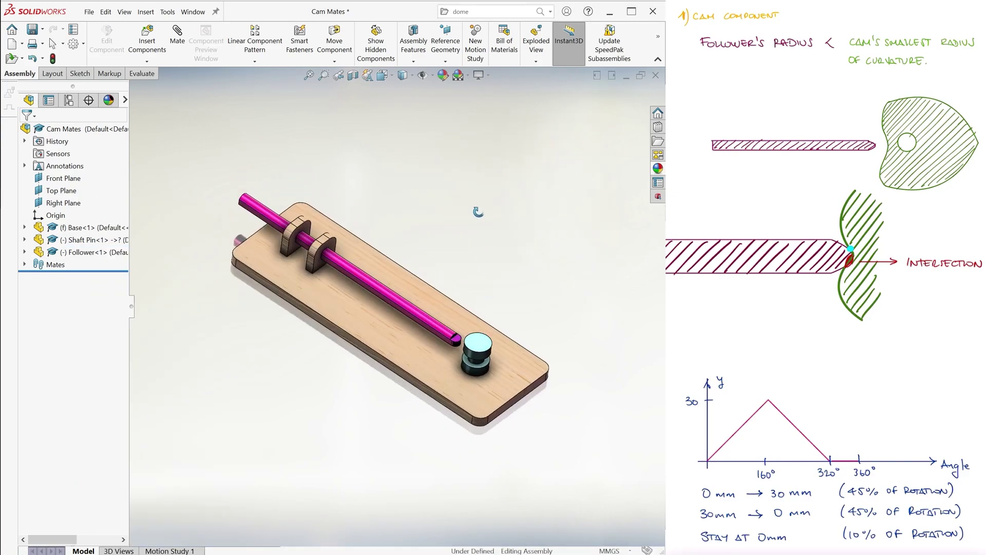
Step: Insert the Cardioid Cam part beside the base plate
{"action": "left_click", "coordinate": [147, 40]}
{"action": "left_click", "coordinate": [63, 266]}
{"action": "left_click", "coordinate": [64, 270]}
{"action": "left_click", "coordinate": [233, 339]}
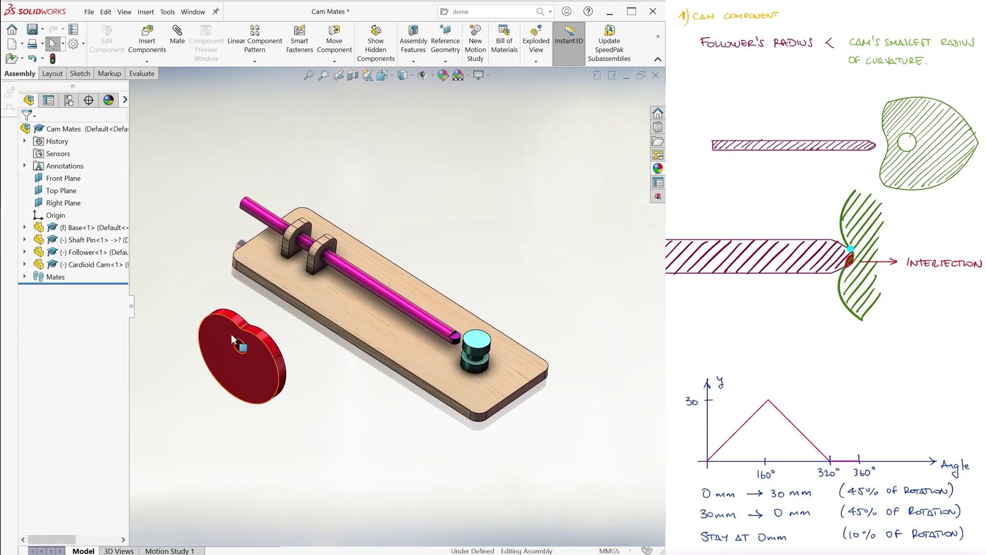
Step: Mate the cardioid cam's hole concentric with the shaft pin and its face coincident with the pin's flange
{"action": "left_click", "coordinate": [241, 346]}
{"action": "scroll", "coordinate": [477, 367], "scroll_direction": "down", "scroll_amount": 5}
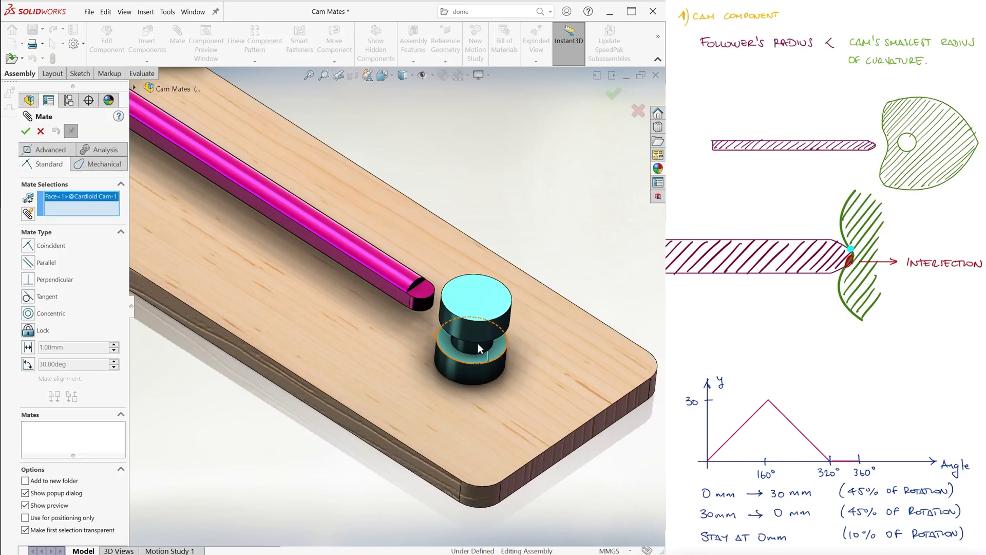
{"action": "left_click", "coordinate": [475, 349]}
{"action": "right_click", "coordinate": [475, 349]}
{"action": "left_click", "coordinate": [530, 355]}
{"action": "middle_click_drag", "start_coordinate": [530, 356], "coordinate": [455, 308]}
{"action": "left_click", "coordinate": [445, 315]}
{"action": "right_click", "coordinate": [446, 315]}
Step: Slide the follower away from the cardioid cam and finish the standard mates
{"action": "middle_click_drag", "start_coordinate": [445, 241], "coordinate": [447, 318]}
{"action": "left_click", "coordinate": [221, 110]}
{"action": "left_click_drag", "start_coordinate": [221, 110], "coordinate": [180, 85]}
{"action": "scroll", "coordinate": [561, 148], "scroll_direction": "up", "scroll_amount": 2}
{"action": "left_click", "coordinate": [613, 94]}
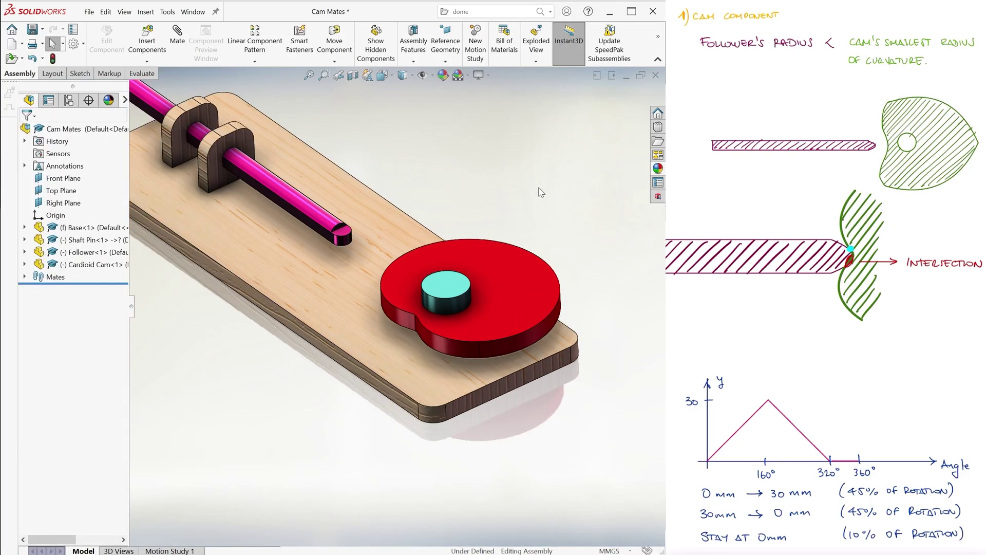
Step: Add a mechanical Cam mate between the cardioid cam's outer face and the follower's rounded tip
{"action": "left_click", "coordinate": [177, 38]}
{"action": "left_click", "coordinate": [99, 163]}
{"action": "left_click", "coordinate": [49, 240]}
{"action": "left_click", "coordinate": [399, 316]}
{"action": "left_click", "coordinate": [344, 238]}
{"action": "left_click", "coordinate": [28, 130]}
{"action": "middle_click_drag", "start_coordinate": [534, 188], "coordinate": [535, 229]}
{"action": "key", "text": "ctrl+7"}
Step: Rotate the cardioid cam to check how the follower tracks its profile
{"action": "left_click_drag", "start_coordinate": [518, 341], "coordinate": [535, 271]}
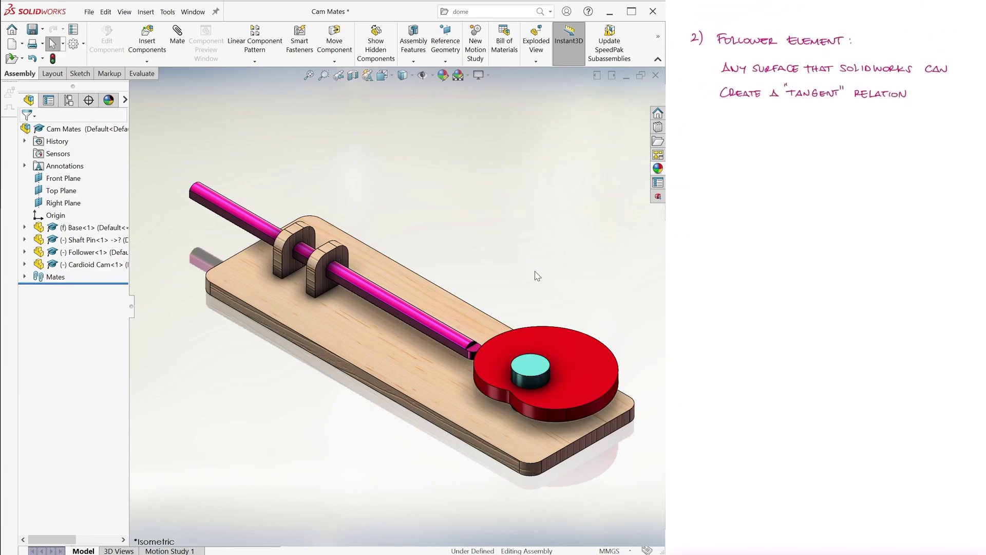
{"action": "scroll", "coordinate": [513, 297], "scroll_direction": "up", "scroll_amount": 3}
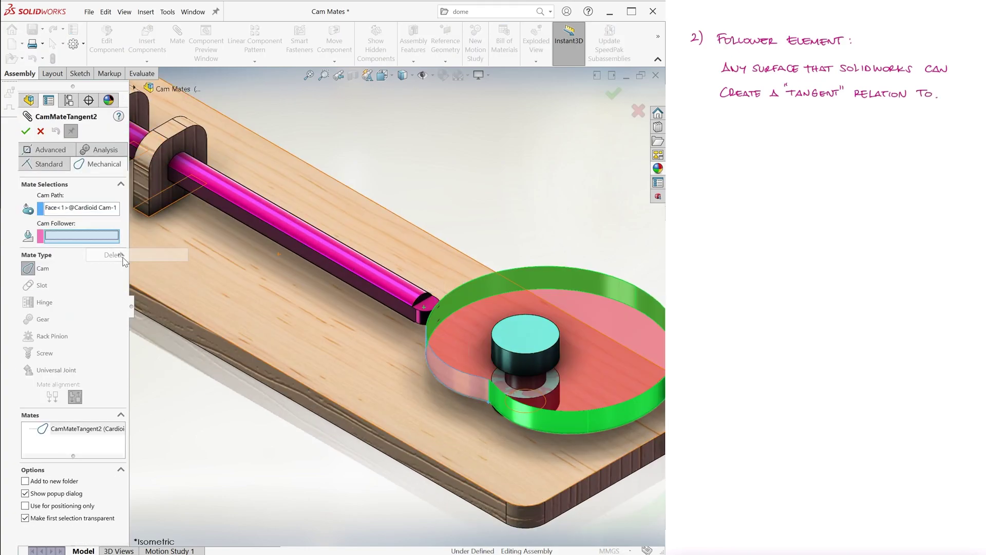
{"action": "scroll", "coordinate": [412, 295], "scroll_direction": "up", "scroll_amount": 3}
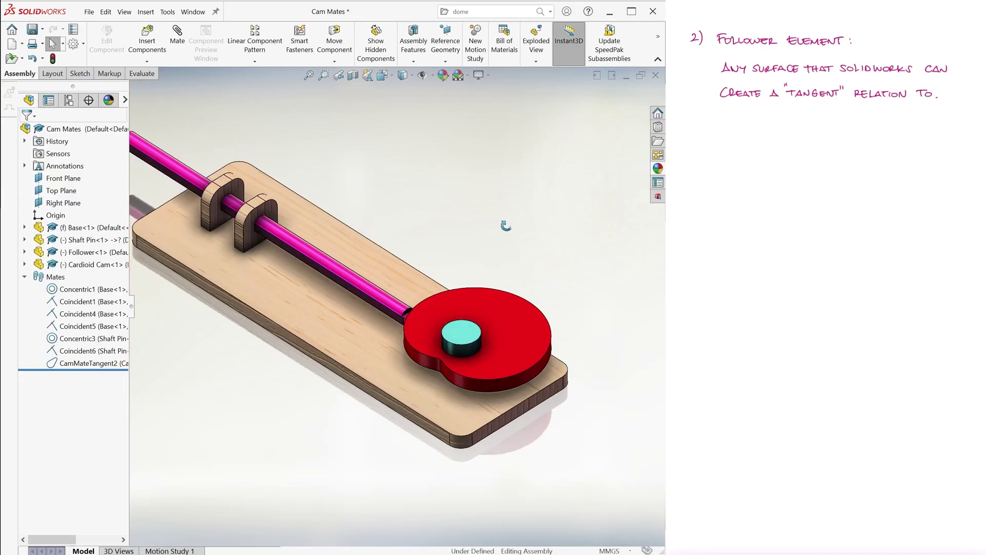
{"action": "scroll", "coordinate": [383, 385], "scroll_direction": "up", "scroll_amount": 5}
{"action": "left_click_drag", "start_coordinate": [380, 380], "coordinate": [455, 430]}
Step: Apply a Cam mate between the cardioid cam's outer face and the follower's wheel, with the mate alignment reversed
{"action": "left_click", "coordinate": [52, 389]}
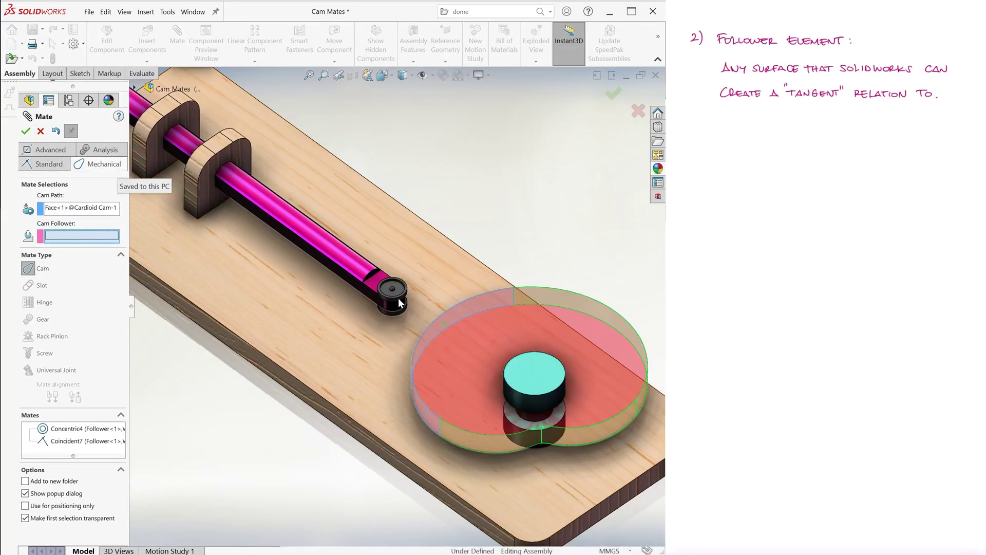
{"action": "left_click", "coordinate": [401, 304]}
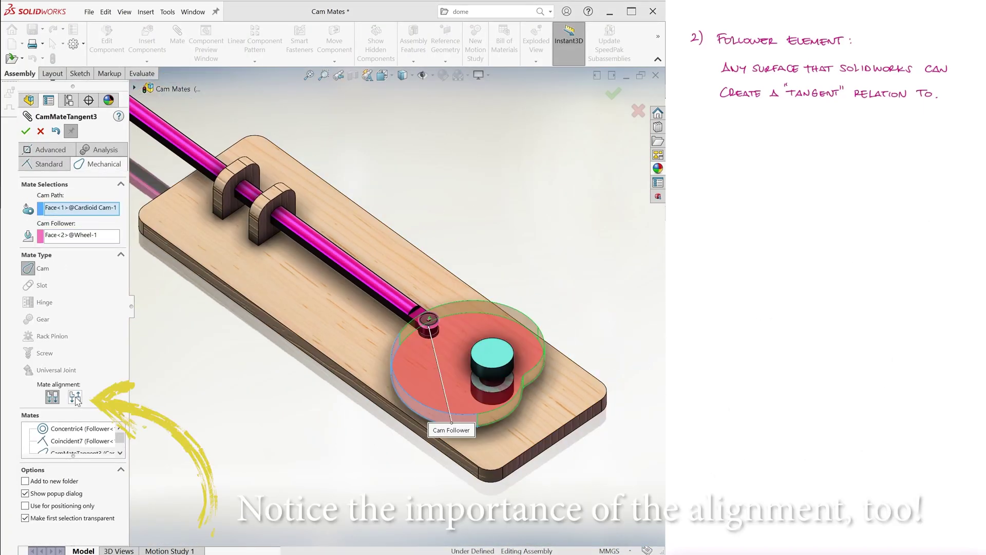
{"action": "left_click", "coordinate": [75, 397]}
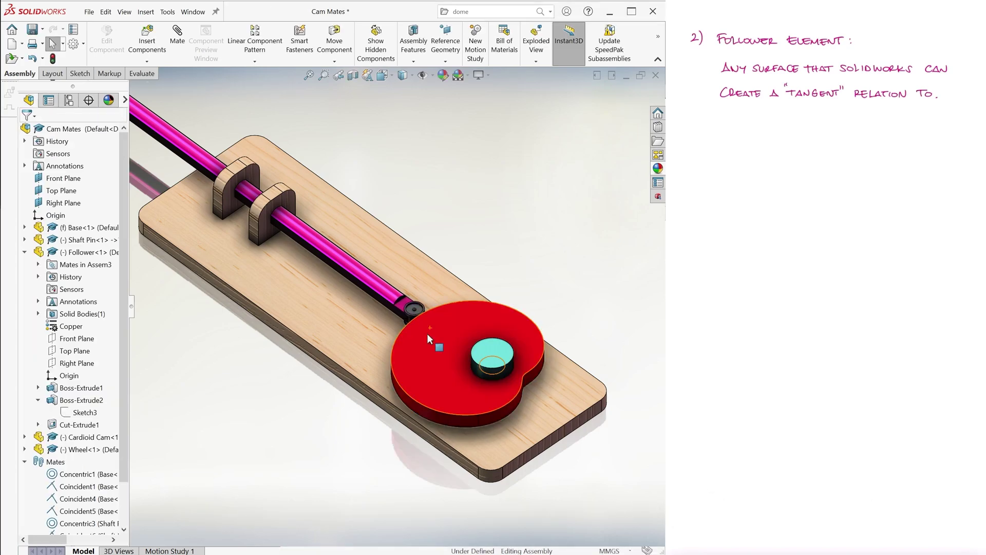
Step: Turn the cardioid cam to test the wheel follower's motion and save the assembly
{"action": "middle_click_drag", "start_coordinate": [427, 334], "coordinate": [438, 359]}
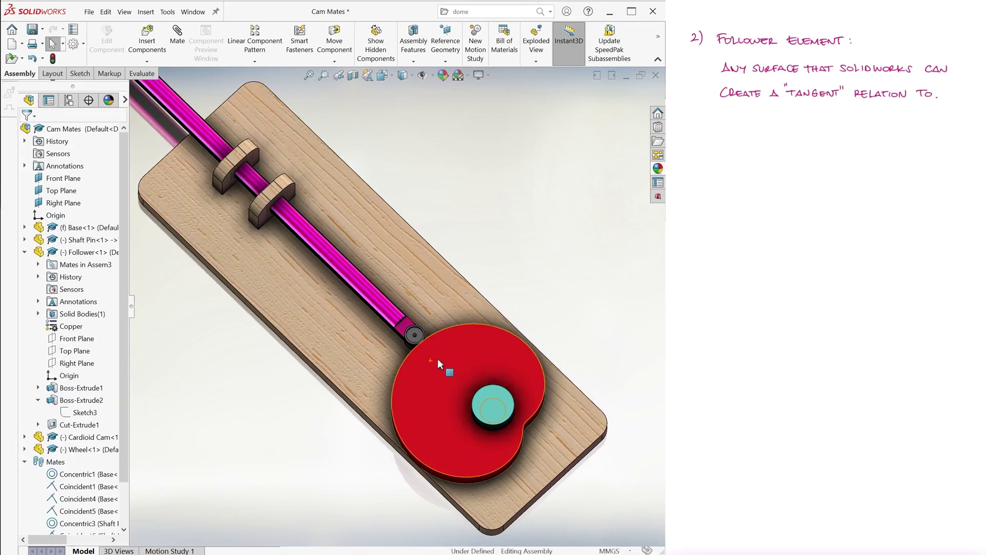
{"action": "left_click_drag", "start_coordinate": [438, 358], "coordinate": [532, 363]}
{"action": "key", "text": "ctrl+s"}
Step: Delete the wheel component from the follower's tip
{"action": "left_click", "coordinate": [24, 252]}
{"action": "left_click", "coordinate": [420, 339]}
{"action": "key", "text": "Delete"}
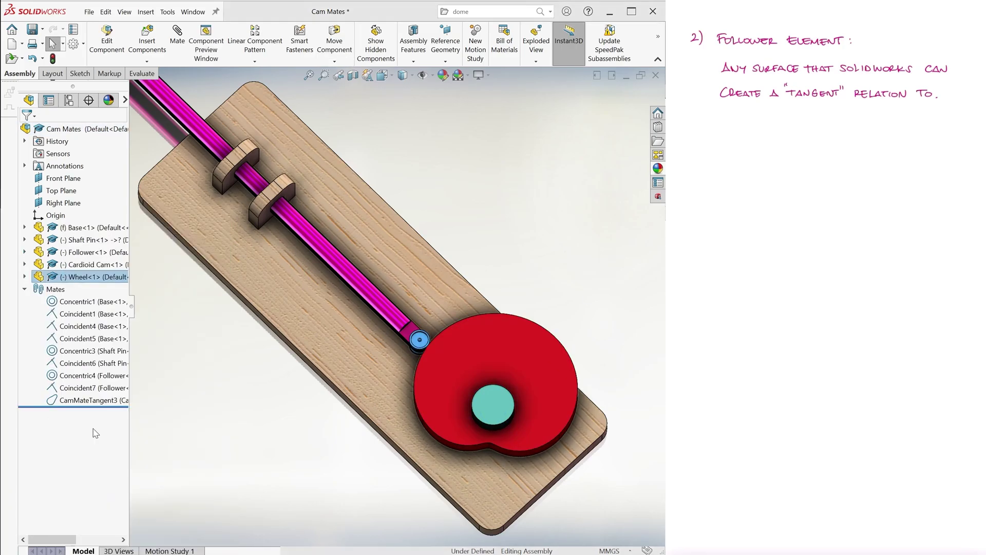
{"action": "key", "text": "Return"}
Step: Edit the follower in the assembly, sketch a circle on the rod's end face near the cam and extrude it
{"action": "left_click", "coordinate": [82, 252]}
{"action": "left_click", "coordinate": [142, 226]}
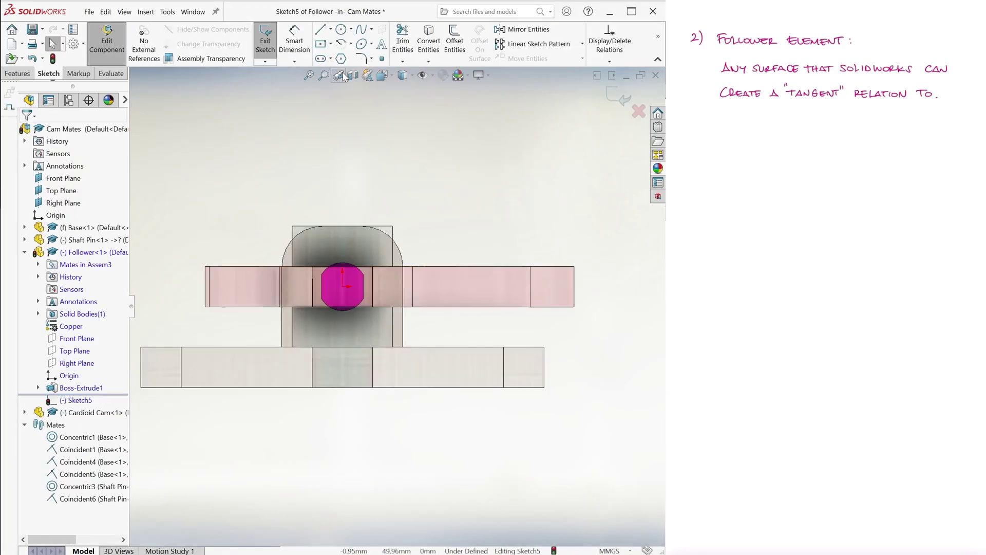
{"action": "left_click", "coordinate": [341, 29]}
{"action": "left_click_drag", "start_coordinate": [341, 281], "coordinate": [363, 285]}
{"action": "left_click", "coordinate": [271, 40]}
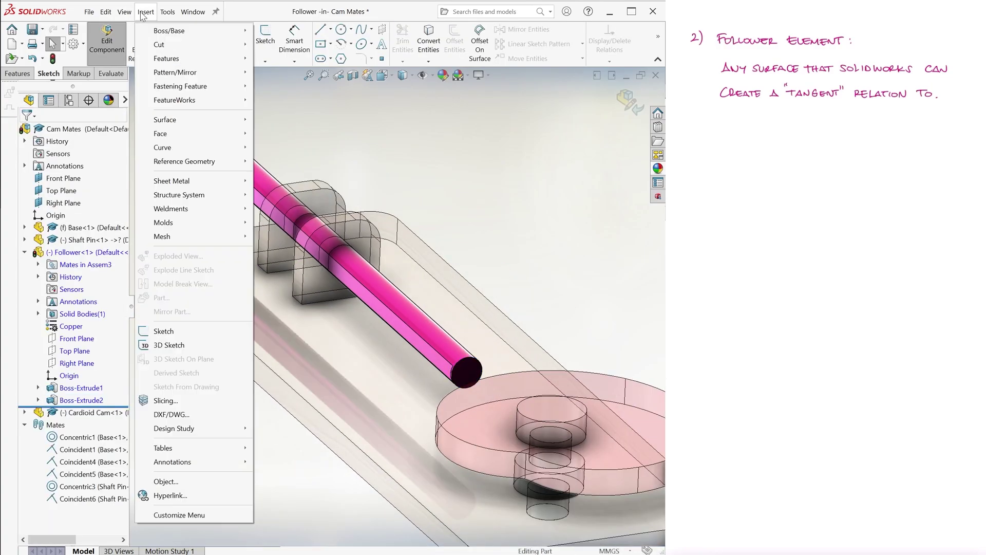
Step: Add a Dome to the follower's round end face, finish editing the part and show the assembly in isometric view
{"action": "left_click", "coordinate": [463, 375]}
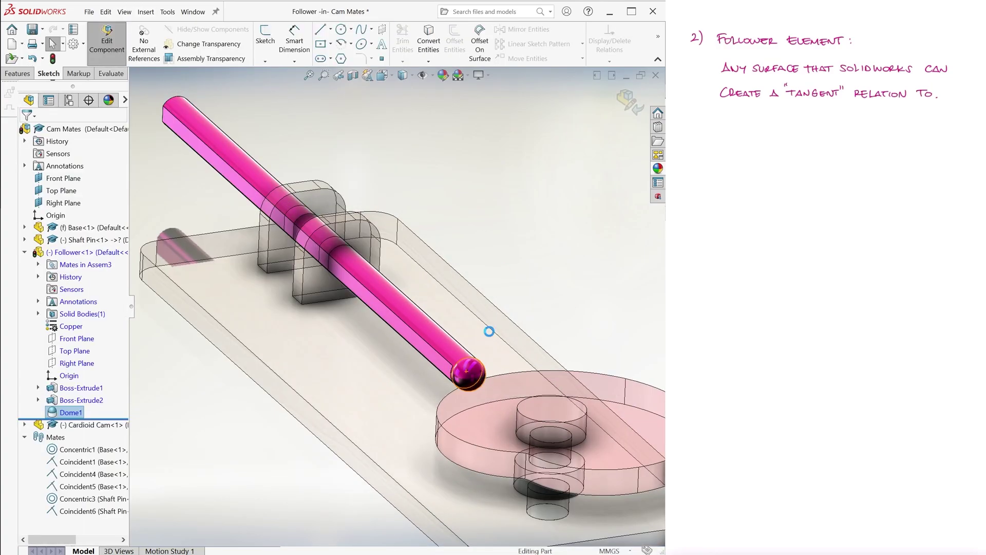
{"action": "scroll", "coordinate": [489, 332], "scroll_direction": "up", "scroll_amount": 3}
{"action": "middle_click_drag", "start_coordinate": [489, 332], "coordinate": [555, 260]}
{"action": "left_click", "coordinate": [628, 100]}
{"action": "key", "text": "ctrl+7"}
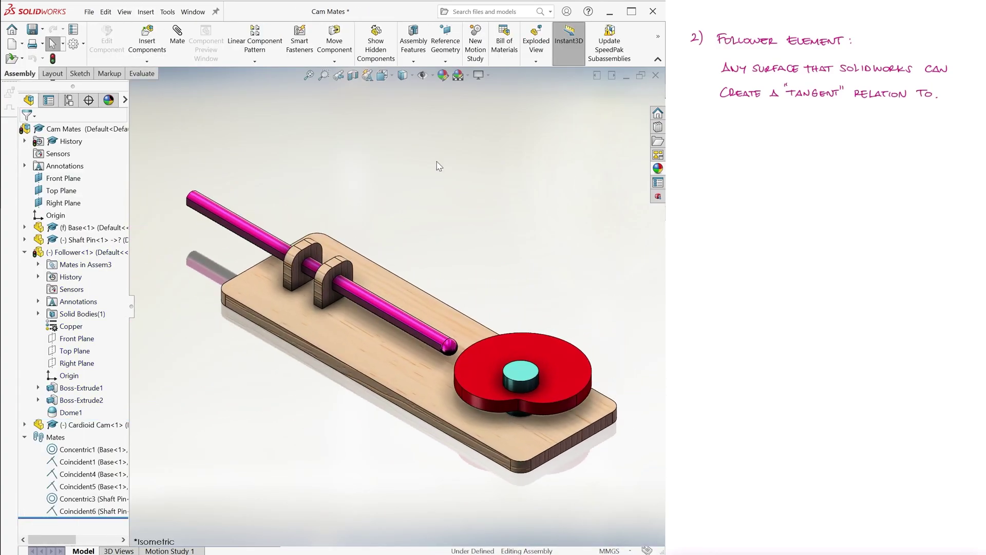
Step: Try to add a mechanical Cam mate between the cardioid cam's outer face and the follower's domed tip
{"action": "left_click", "coordinate": [178, 39]}
{"action": "left_click", "coordinate": [103, 164]}
{"action": "left_click", "coordinate": [28, 245]}
{"action": "left_click", "coordinate": [459, 393]}
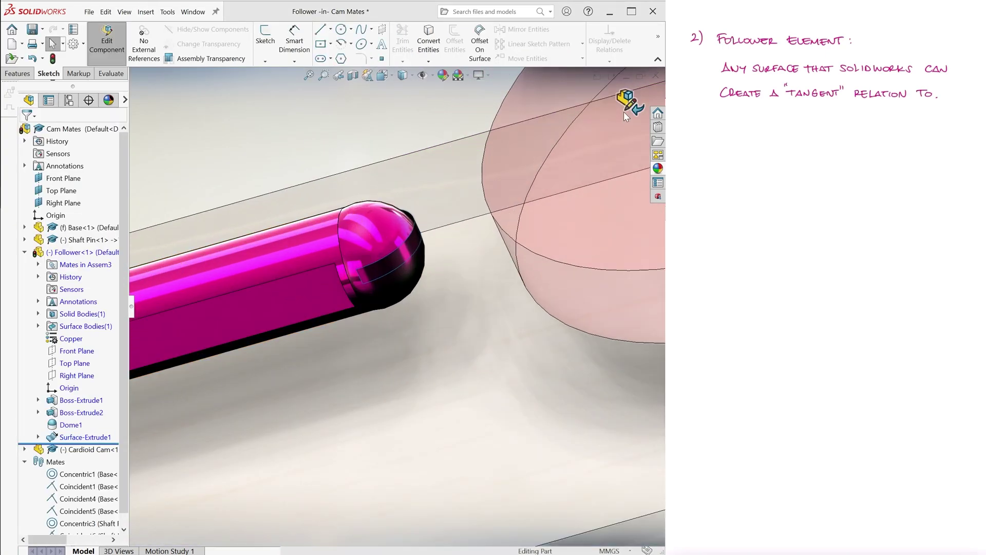
Step: Return to the assembly, apply a Cam mate between the cardioid cam's outer face and the follower's surface-extruded tip, and turn the cam to test it
{"action": "left_click", "coordinate": [626, 110]}
{"action": "middle_click_drag", "start_coordinate": [369, 147], "coordinate": [304, 217]}
{"action": "scroll", "coordinate": [303, 217], "scroll_direction": "up", "scroll_amount": 5}
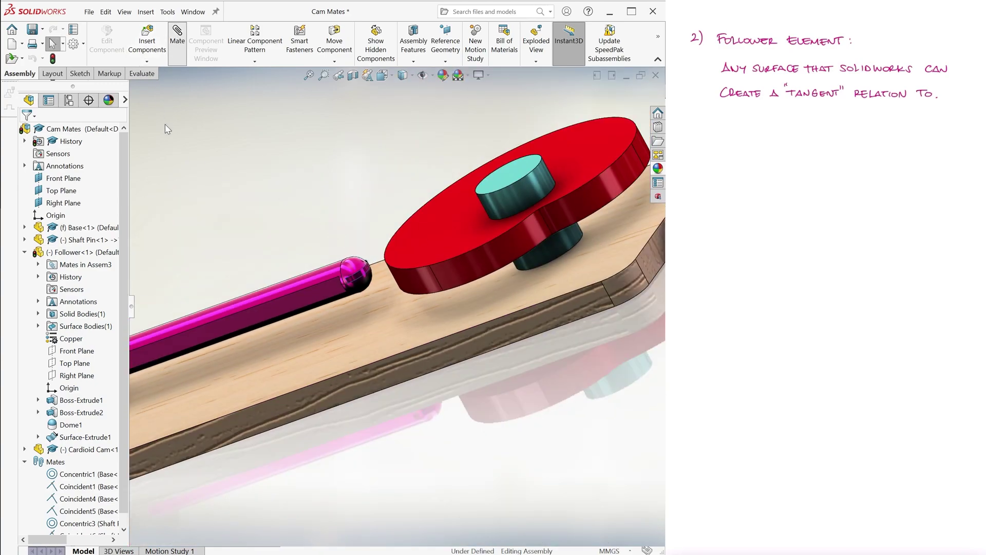
{"action": "left_click", "coordinate": [177, 41]}
{"action": "left_click", "coordinate": [420, 282]}
{"action": "left_click", "coordinate": [362, 272]}
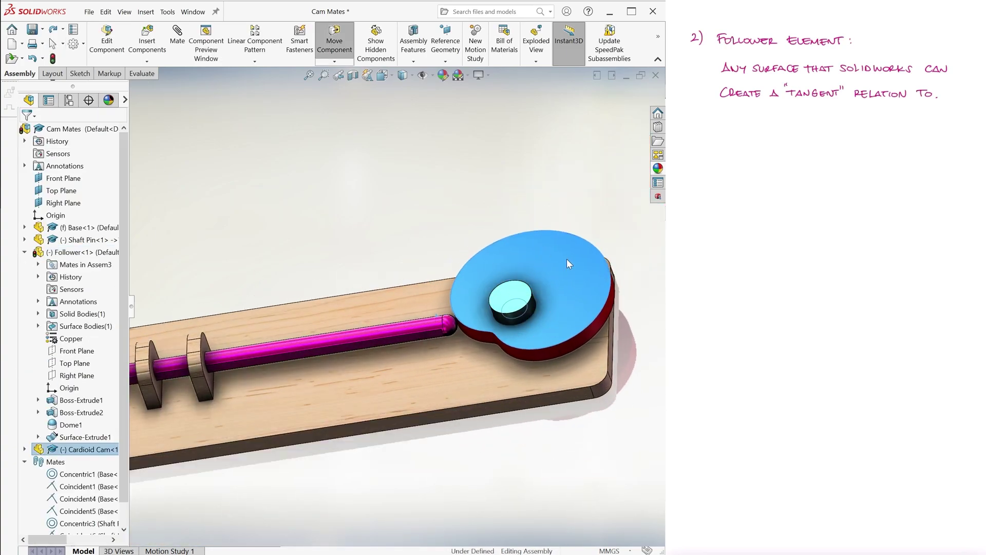
{"action": "left_click_drag", "start_coordinate": [567, 260], "coordinate": [569, 261]}
{"action": "left_click", "coordinate": [570, 165]}
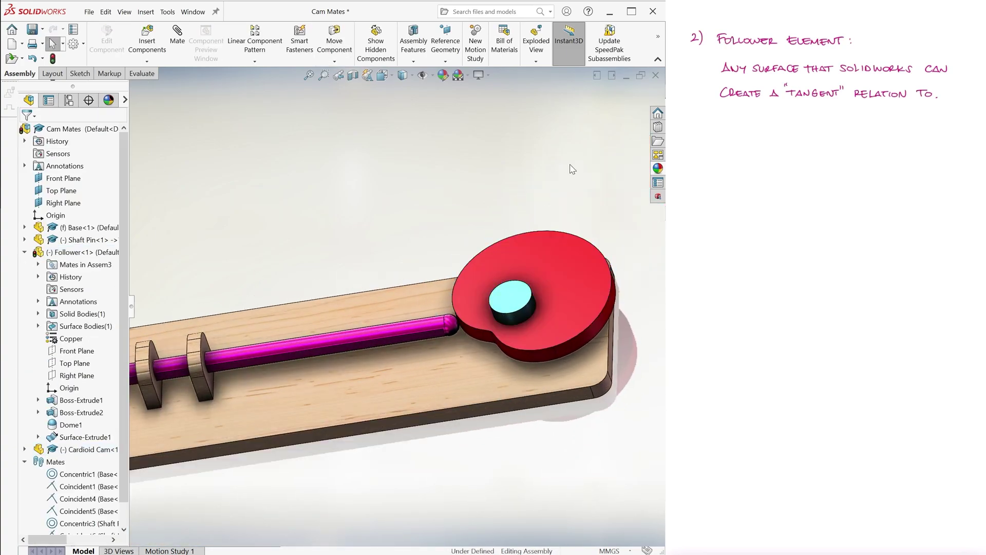
Step: Edit the follower and extrude a collar around the rod from its circular sketch, starting at an offset from the sketch plane
{"action": "right_click", "coordinate": [72, 252]}
{"action": "left_click", "coordinate": [96, 206]}
{"action": "left_click", "coordinate": [38, 412]}
{"action": "left_click", "coordinate": [82, 425]}
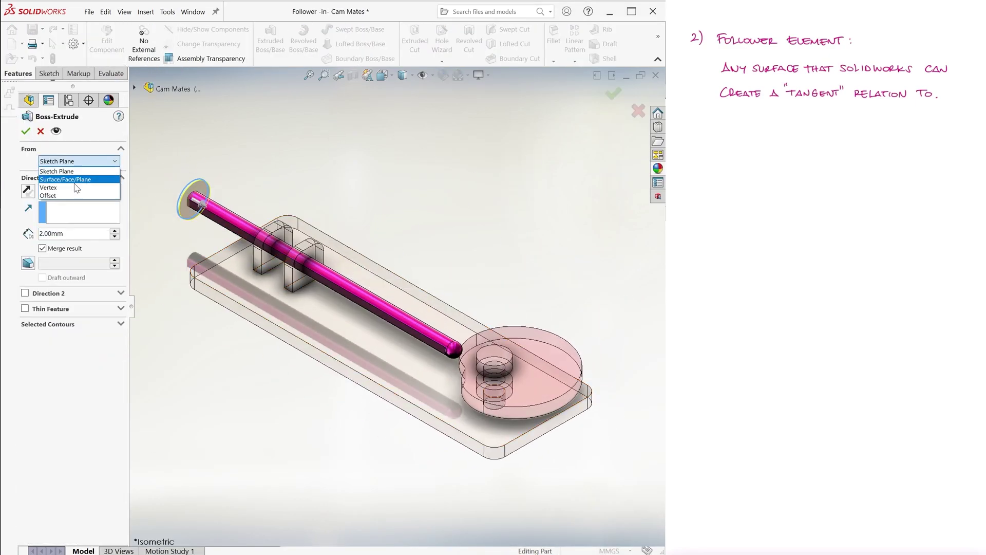
{"action": "left_click", "coordinate": [61, 198]}
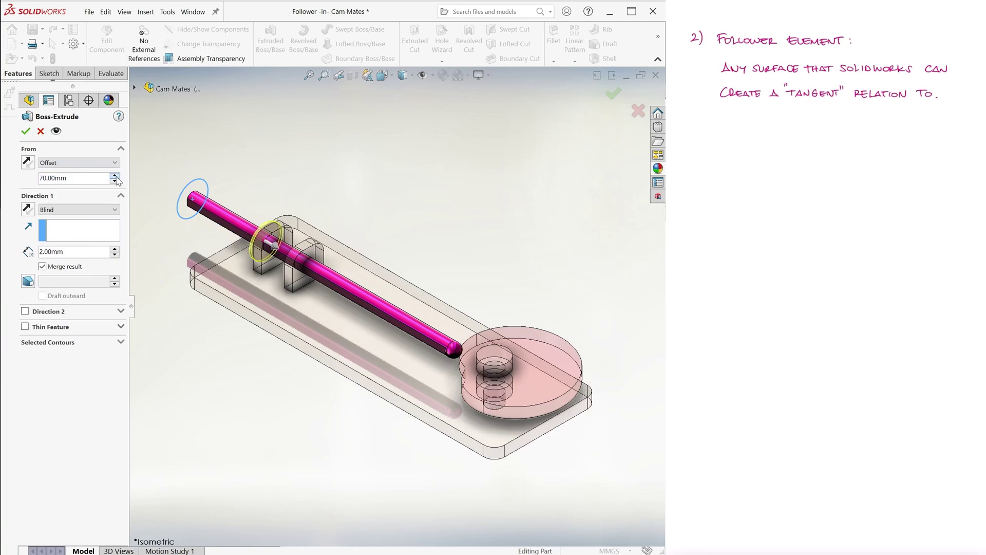
{"action": "key", "text": "Return"}
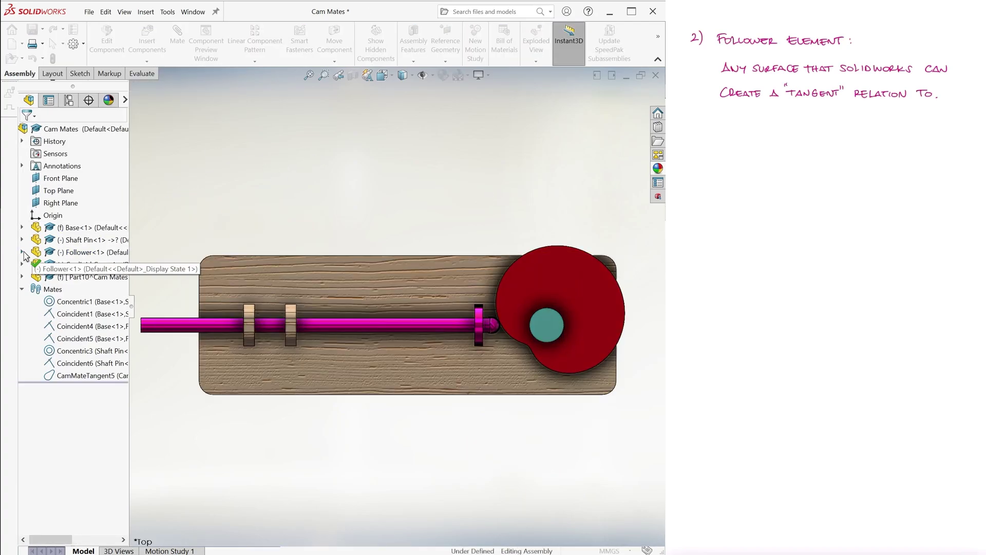
Step: Sketch the spring's circular wire profile beside the collar with a diameter of 0.14 in and sweep it into a coil spring
{"action": "left_click", "coordinate": [70, 363]}
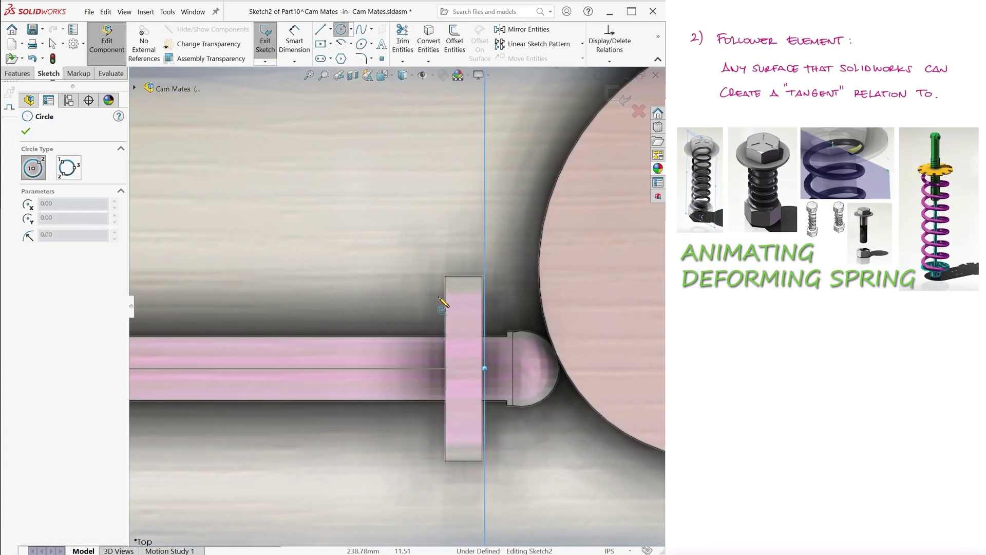
{"action": "left_click_drag", "start_coordinate": [445, 296], "coordinate": [455, 296]}
{"action": "left_click", "coordinate": [355, 243]}
{"action": "type", "text": ".14"}
{"action": "key", "text": "Return"}
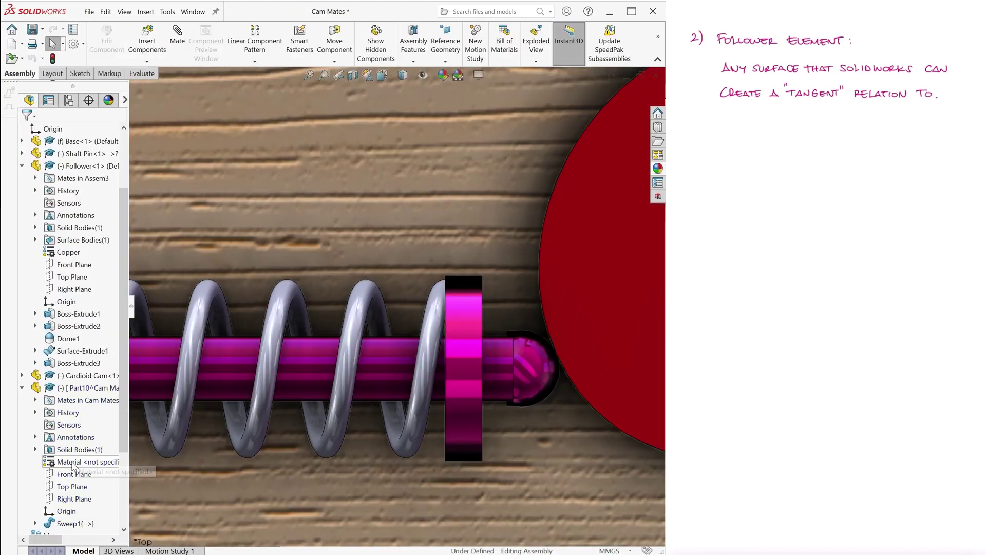
Step: Assign Plain Carbon Steel to the spring part and show the assembly in isometric view
{"action": "right_click", "coordinate": [73, 463]}
{"action": "left_click", "coordinate": [110, 291]}
{"action": "key", "text": "ctrl+7"}
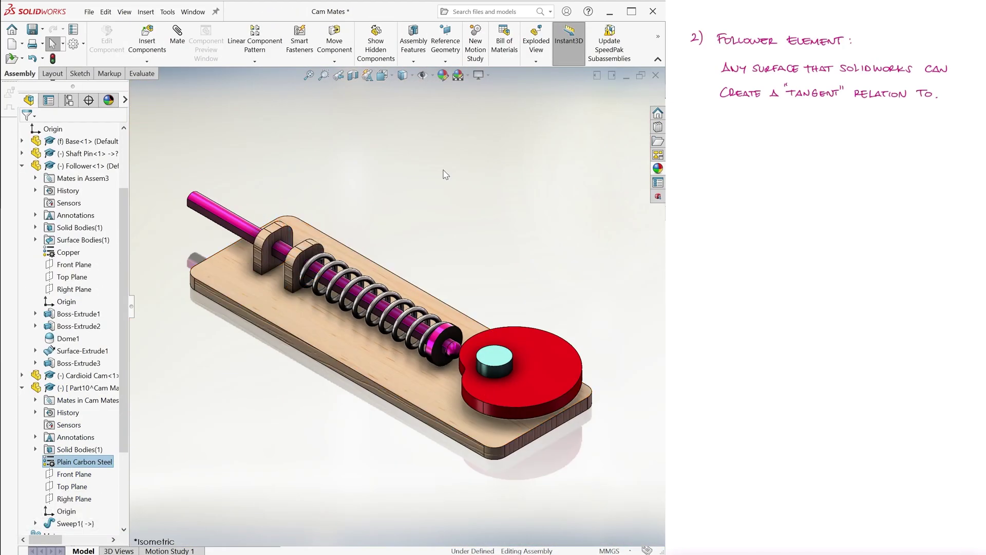
Step: Open Motion Study 1 for the cam-and-follower assembly
{"action": "left_click", "coordinate": [169, 550]}
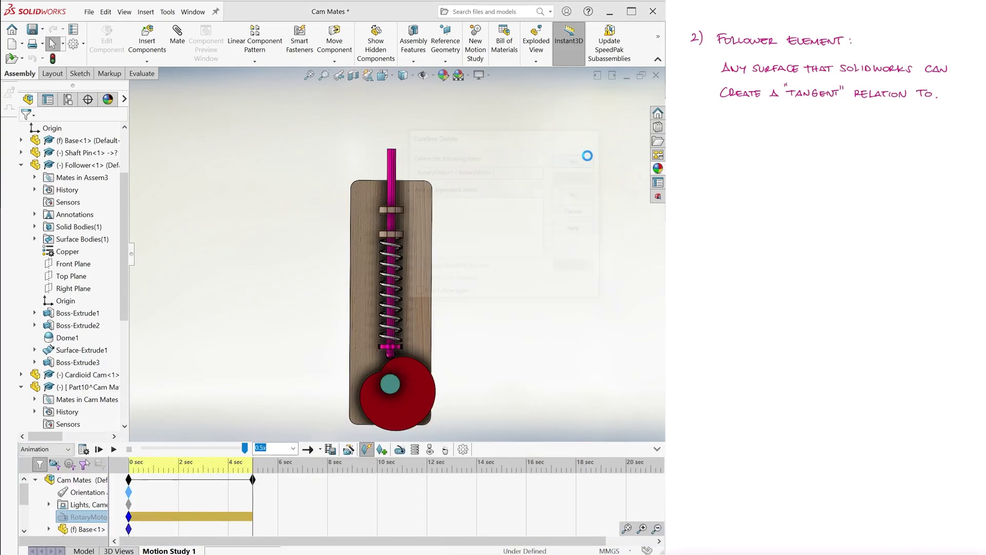